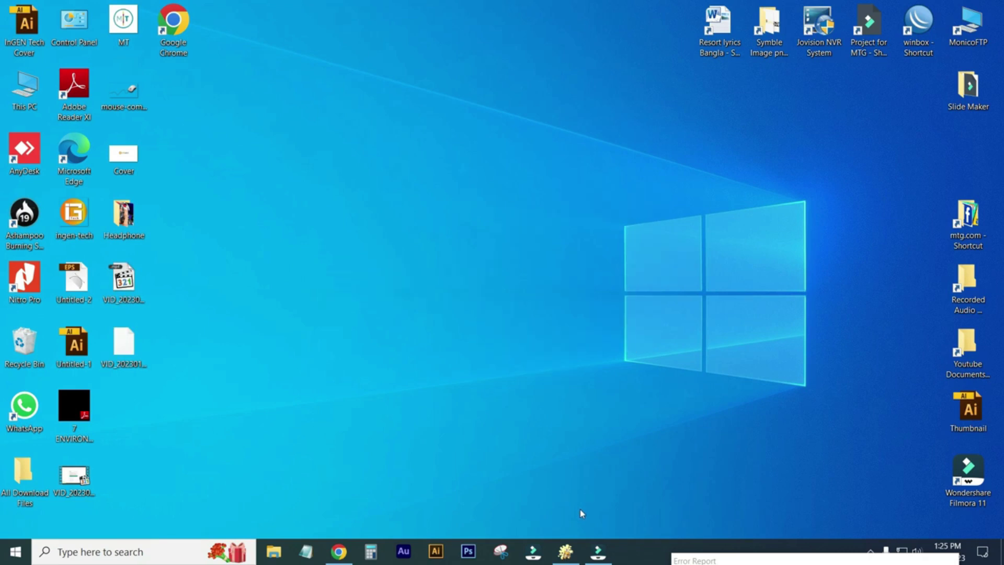
Restore the BugSplat Error Report window, centre it, and dismiss it with Don't Send.
{"action": "left_click", "coordinate": [565, 551]}
{"action": "left_click_drag", "start_coordinate": [581, 366], "coordinate": [431, 124]}
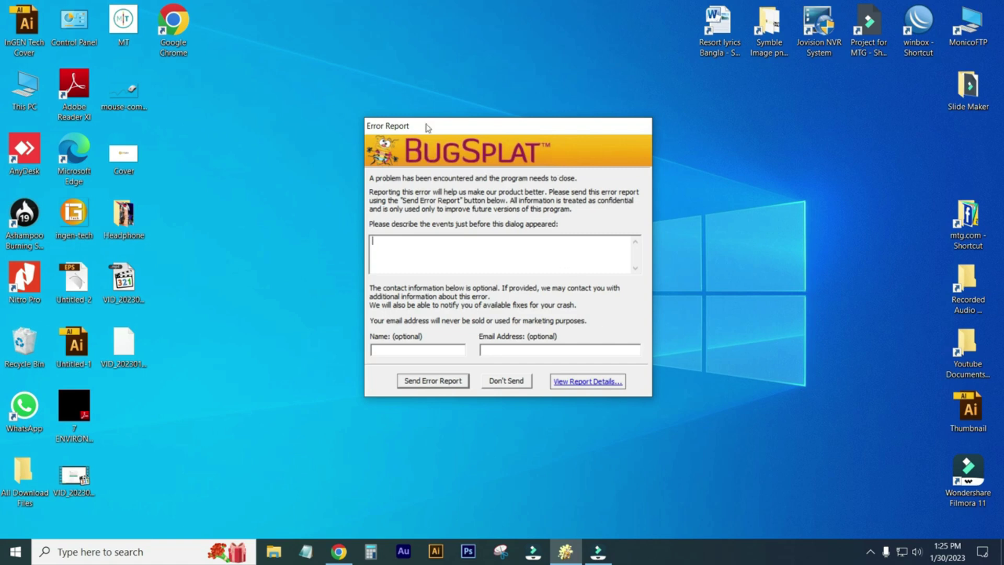
{"action": "left_click_drag", "start_coordinate": [429, 128], "coordinate": [436, 90]}
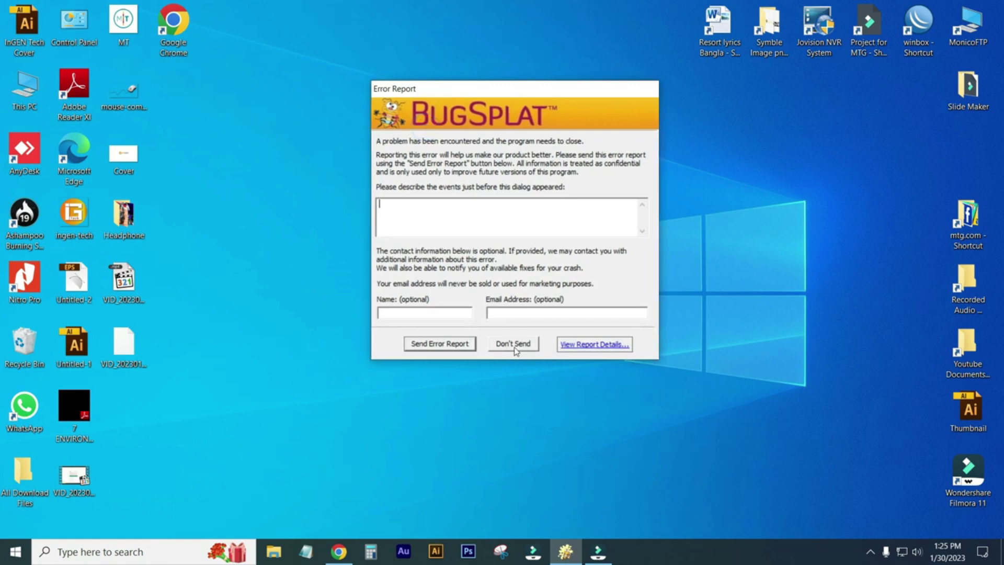
{"action": "left_click", "coordinate": [513, 344]}
Refresh the desktop, then launch Registry Editor by running regedit from the Run box.
{"action": "right_click", "coordinate": [355, 151]}
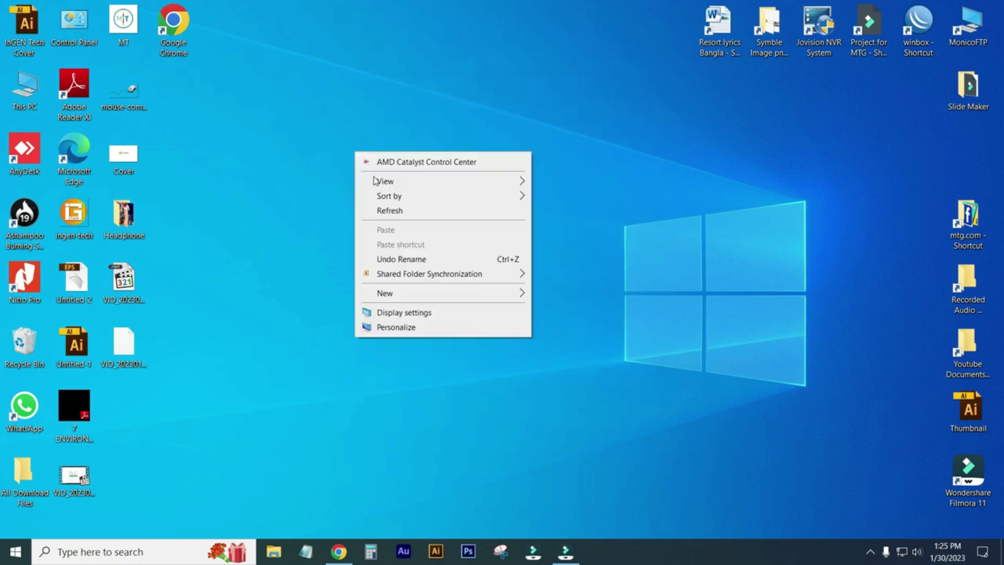
{"action": "left_click", "coordinate": [393, 210]}
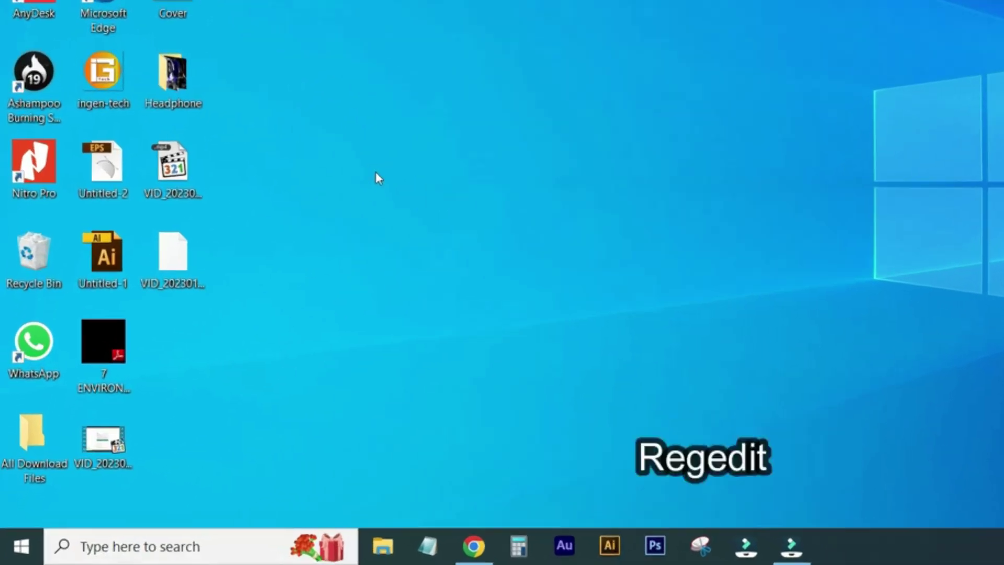
{"action": "key", "text": "super+r"}
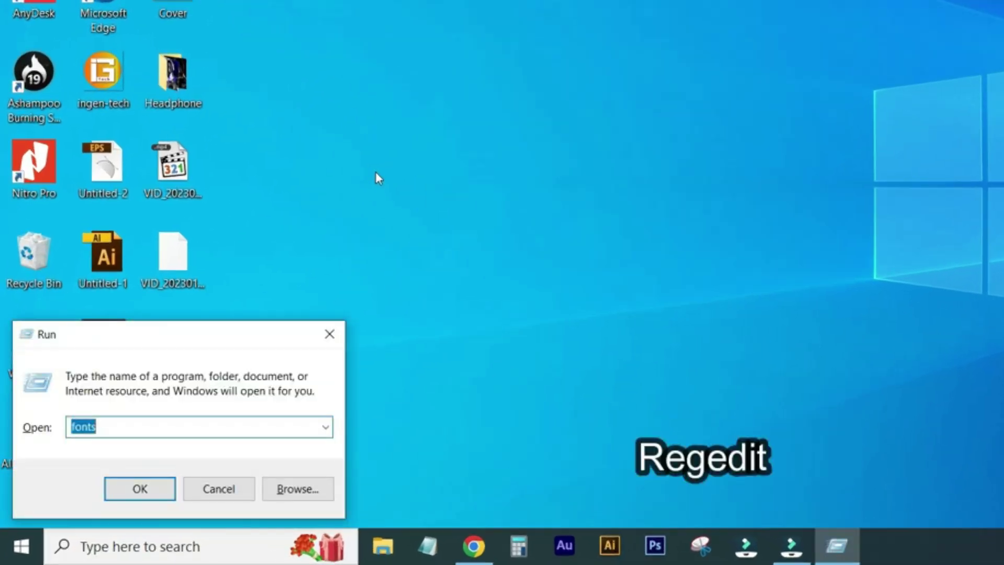
{"action": "type", "text": "rege"}
{"action": "type", "text": "dit"}
{"action": "key", "text": "Return"}
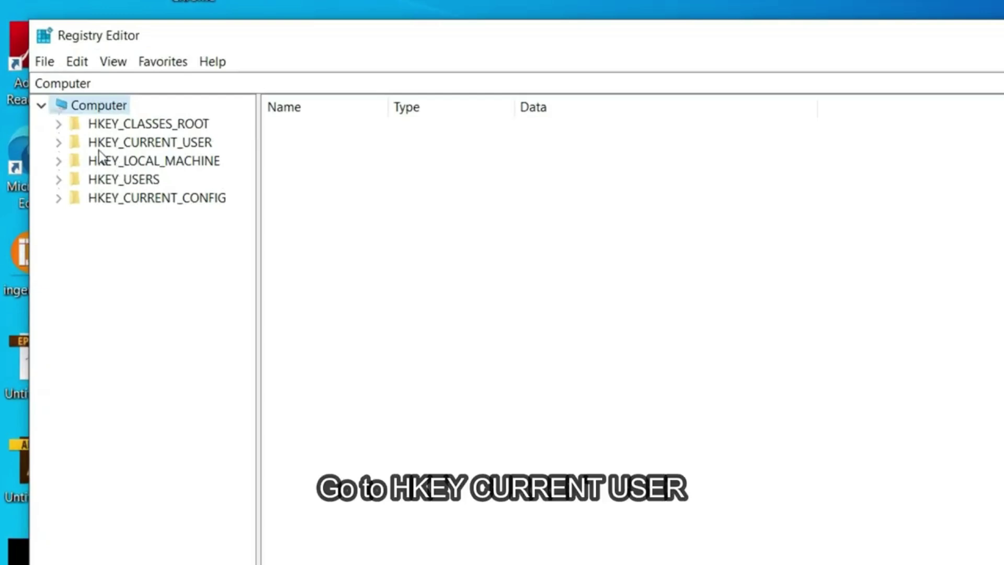
Delete the BugSplat key under HKEY_CURRENT_USER\SOFTWARE and confirm the deletion.
{"action": "left_click", "coordinate": [60, 142]}
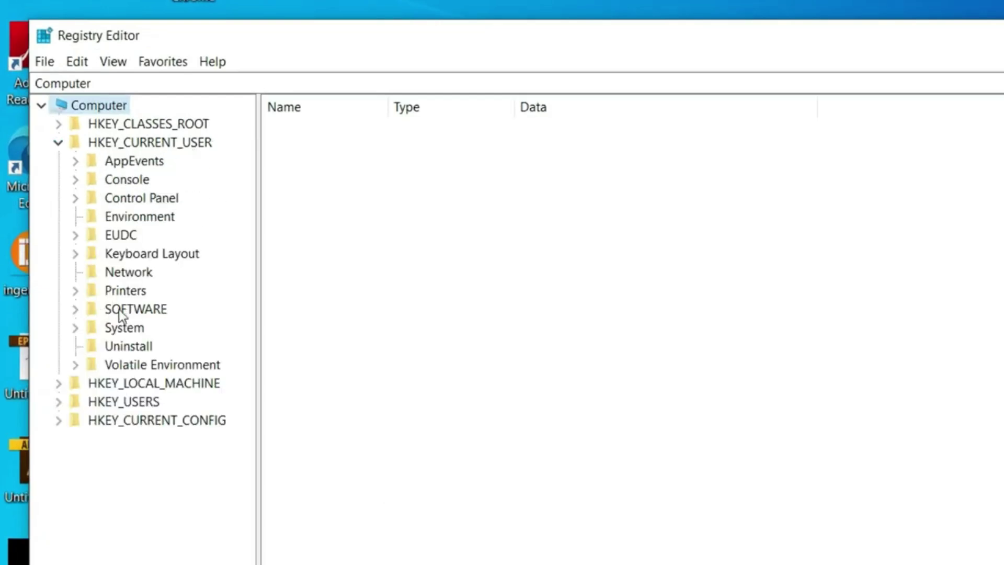
{"action": "left_click", "coordinate": [76, 309]}
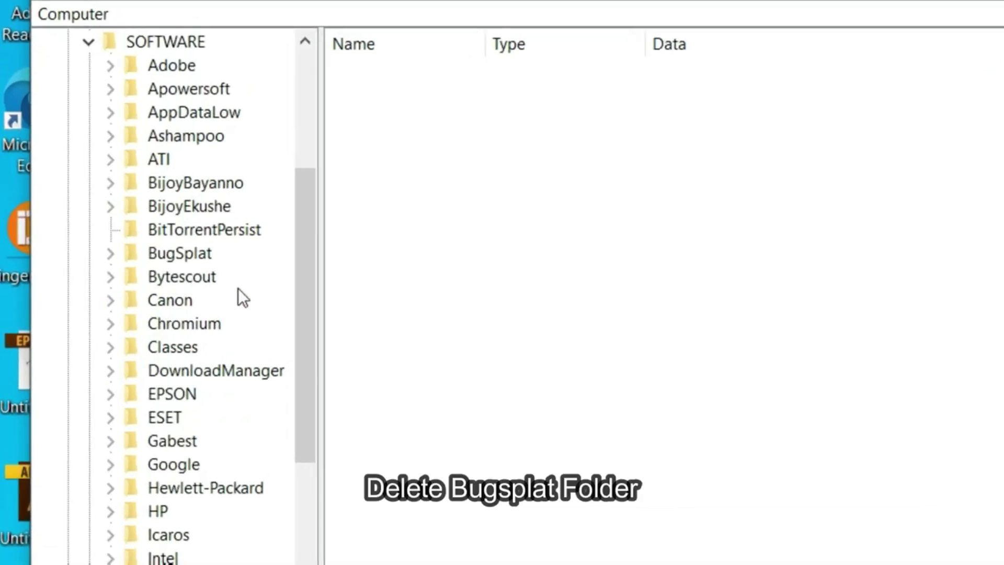
{"action": "left_click", "coordinate": [187, 255]}
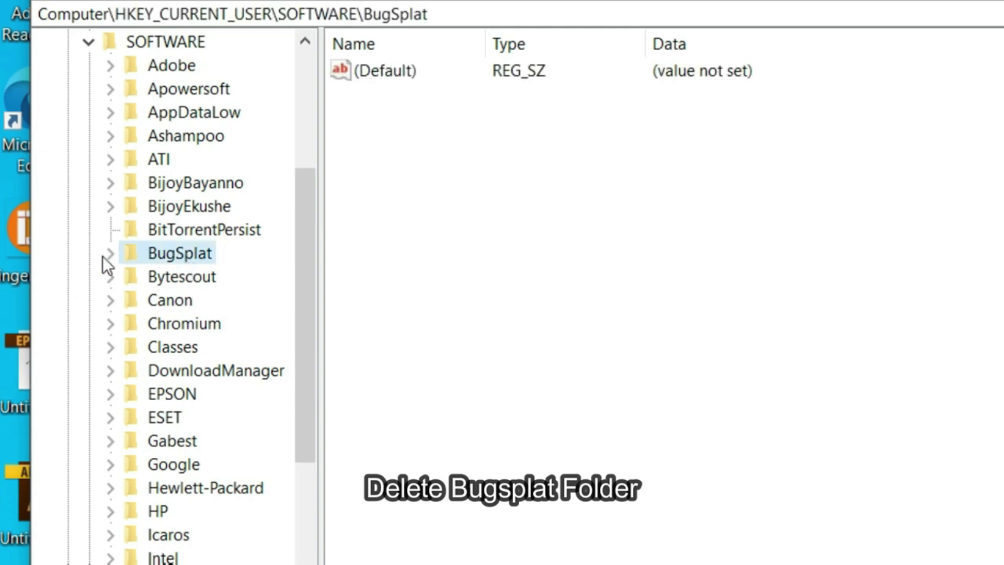
{"action": "right_click", "coordinate": [159, 250]}
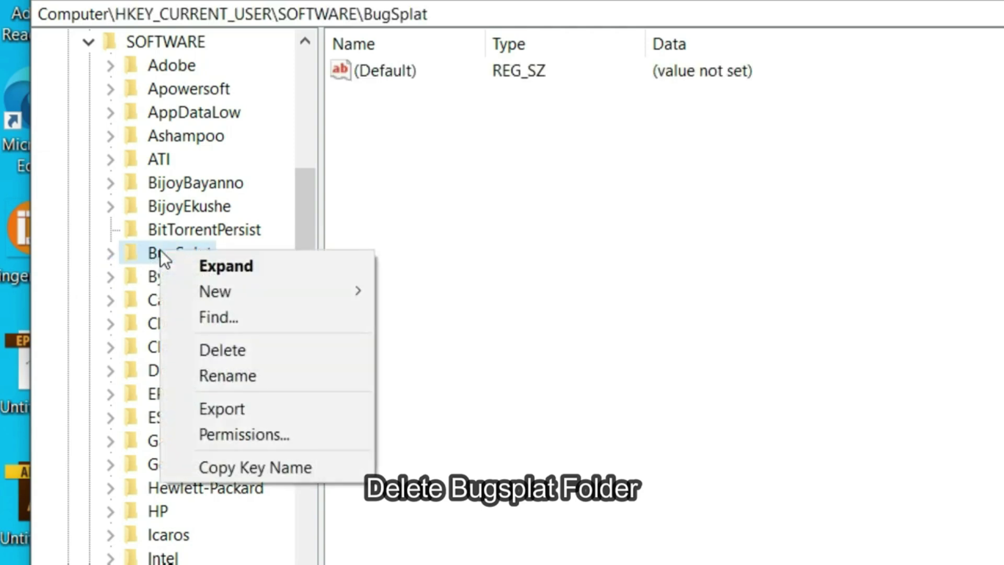
{"action": "left_click", "coordinate": [234, 350]}
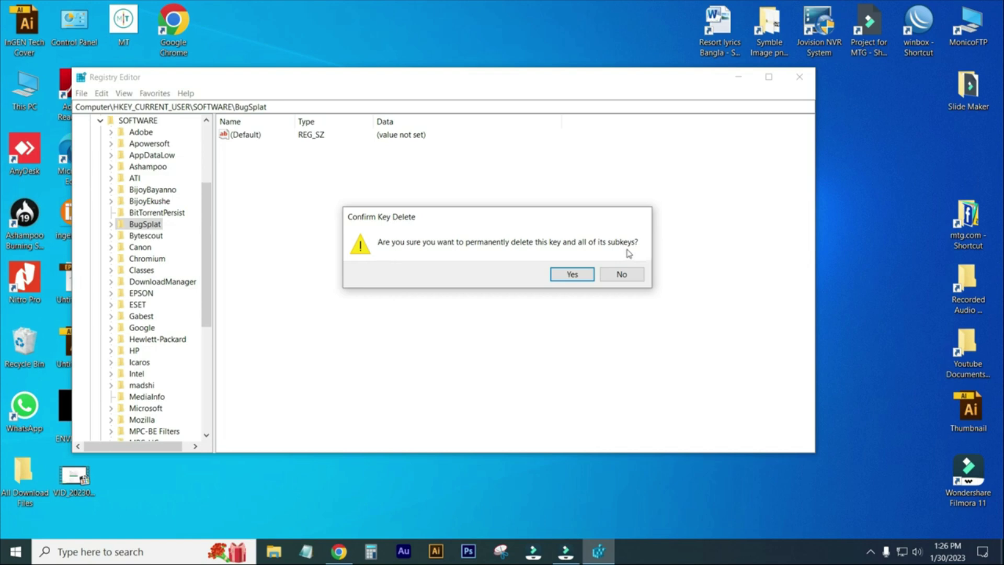
{"action": "left_click", "coordinate": [572, 274]}
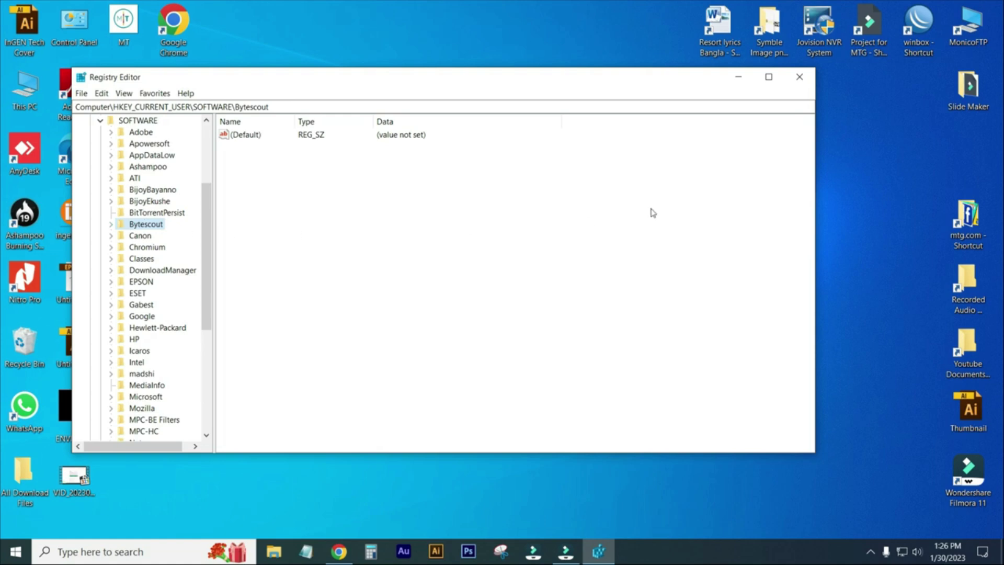
Collapse the SOFTWARE and HKEY_CURRENT_USER branches and close Registry Editor.
{"action": "left_click", "coordinate": [101, 123]}
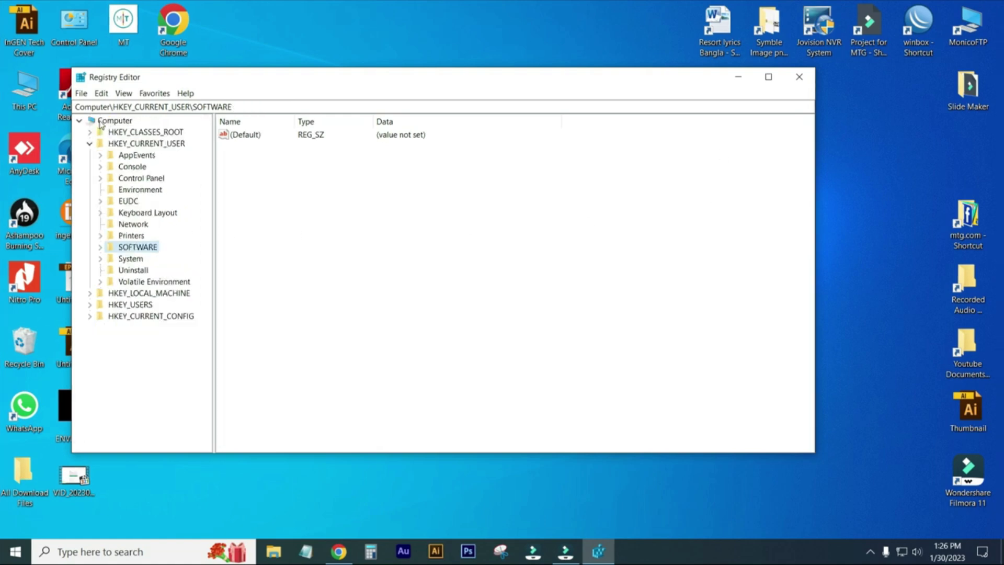
{"action": "left_click", "coordinate": [91, 149]}
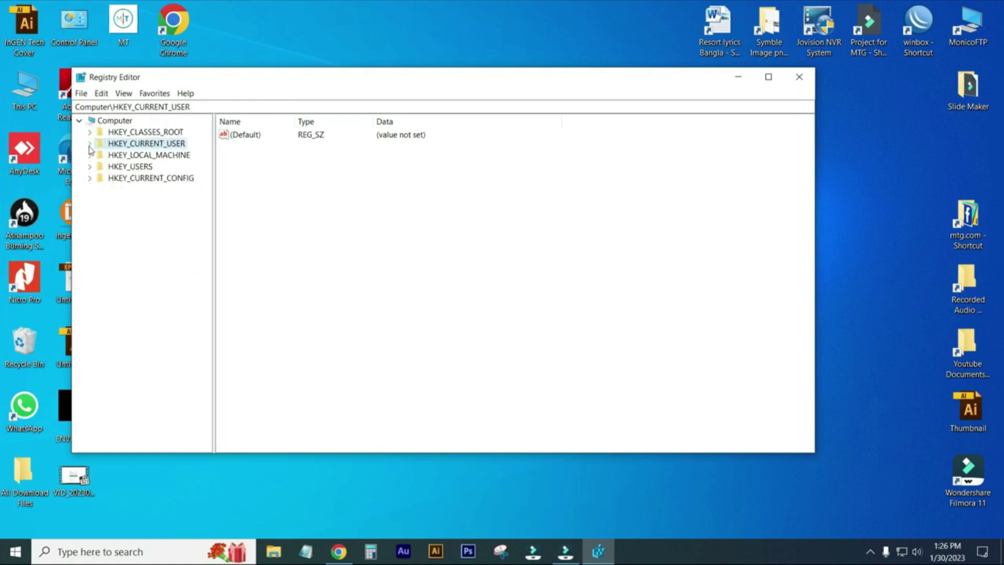
{"action": "left_click", "coordinate": [799, 77]}
{"action": "right_click", "coordinate": [342, 97]}
Refresh the desktop, launch Wondershare Filmora, and open File > Preferences.
{"action": "left_click", "coordinate": [375, 139]}
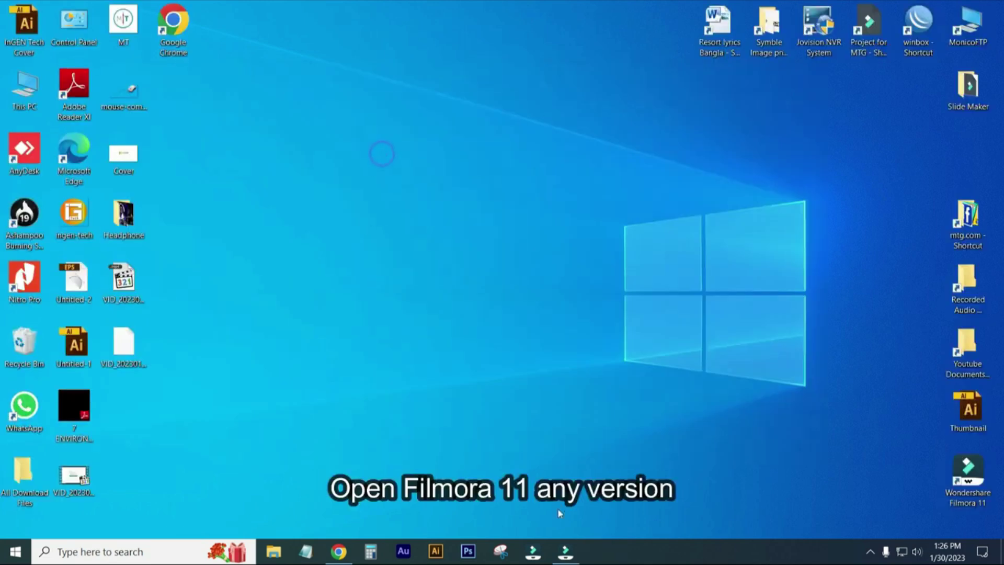
{"action": "left_click", "coordinate": [565, 552]}
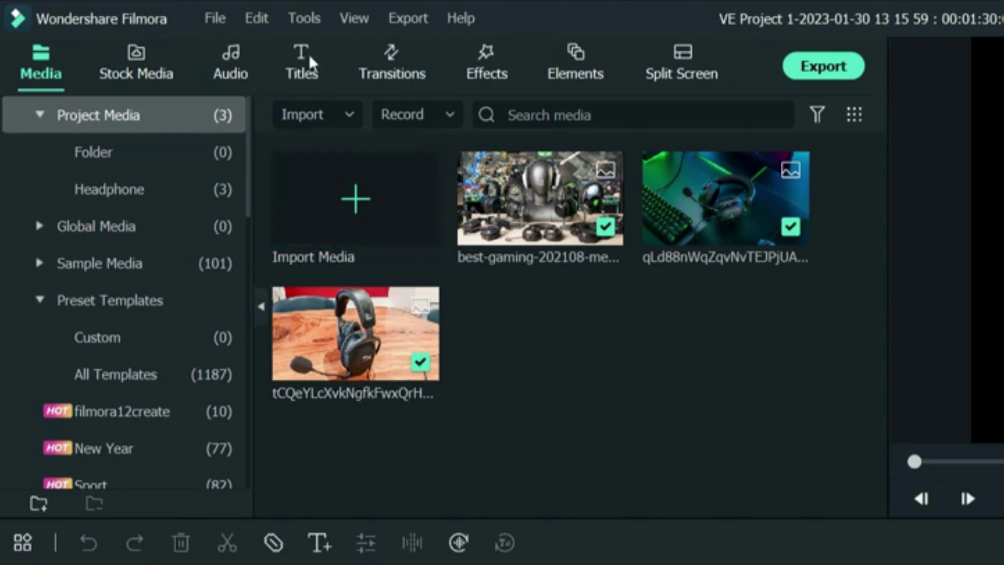
{"action": "left_click", "coordinate": [215, 18]}
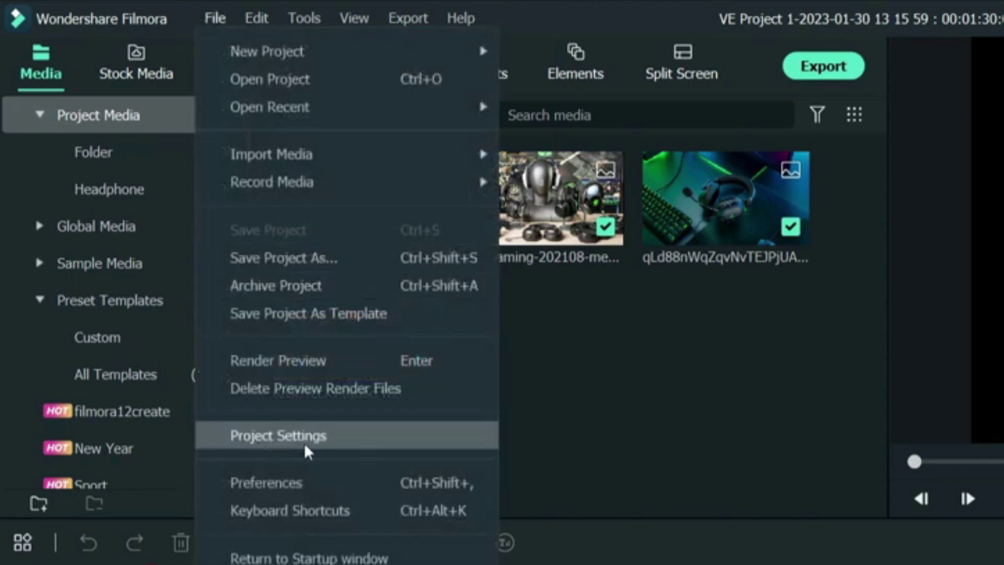
{"action": "left_click", "coordinate": [276, 486]}
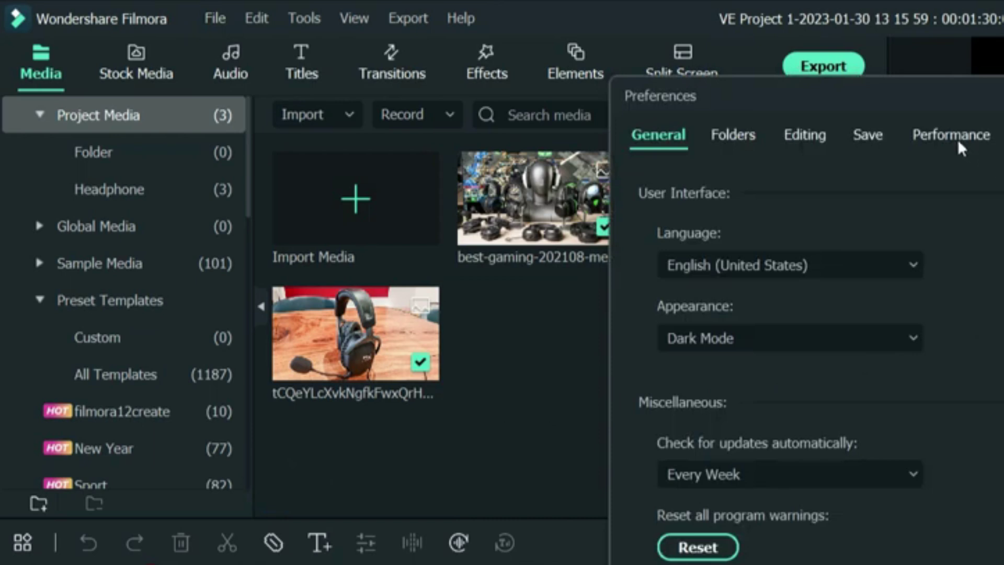
Uncheck both Enable Hardware Acceleration options under Performance and save with OK.
{"action": "left_click", "coordinate": [951, 135]}
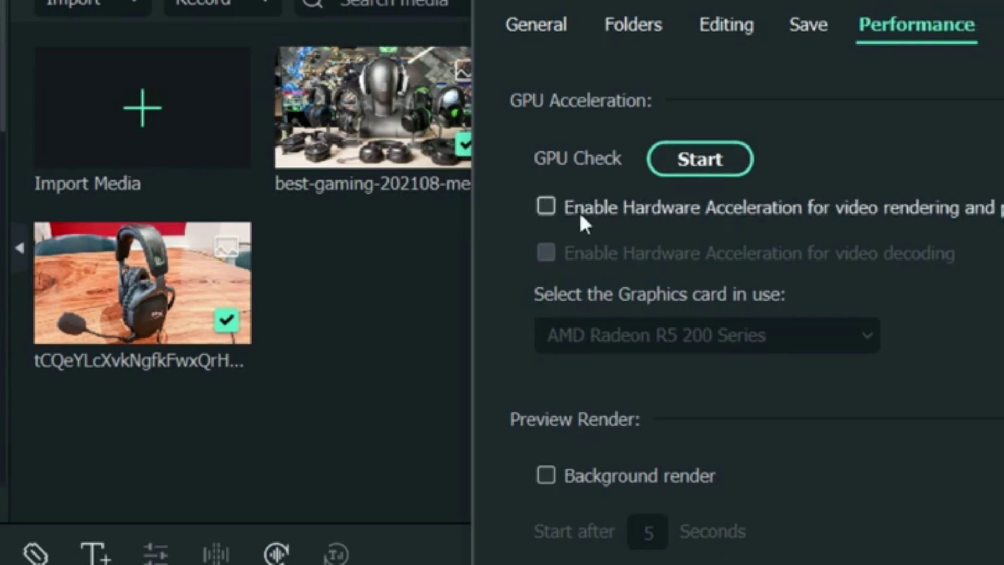
{"action": "left_click", "coordinate": [600, 207]}
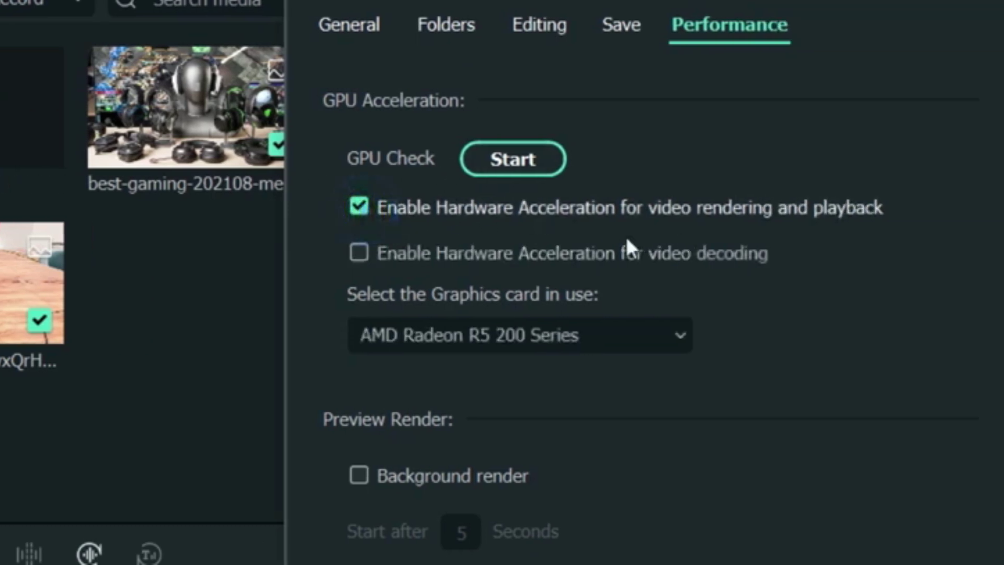
{"action": "left_click", "coordinate": [360, 251]}
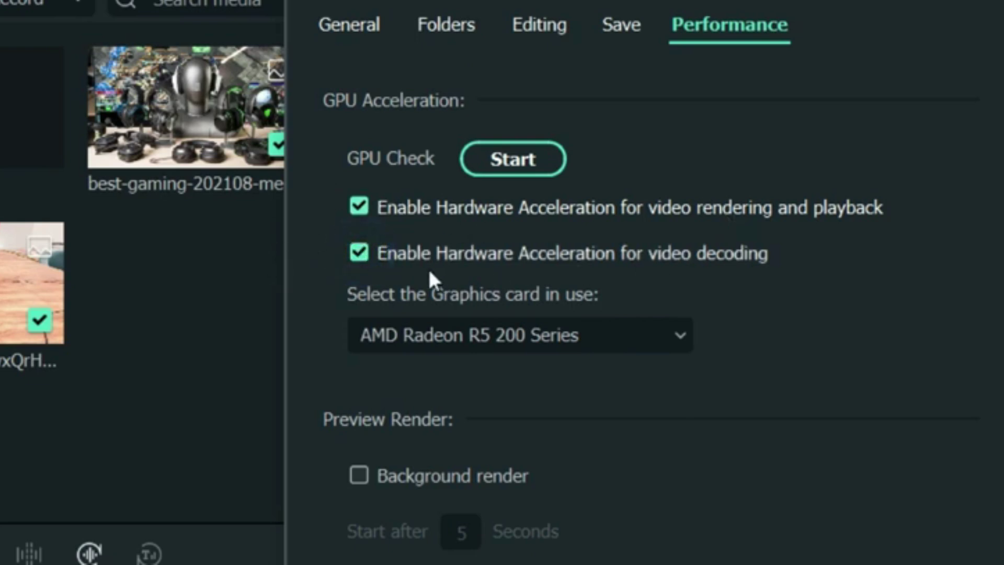
{"action": "left_click", "coordinate": [360, 253]}
{"action": "left_click", "coordinate": [360, 208]}
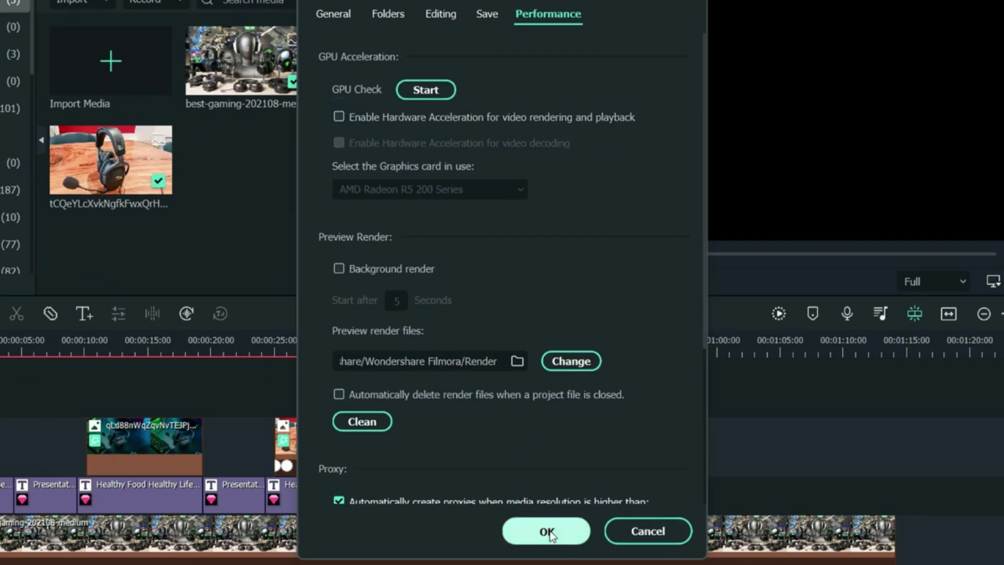
{"action": "left_click", "coordinate": [546, 531]}
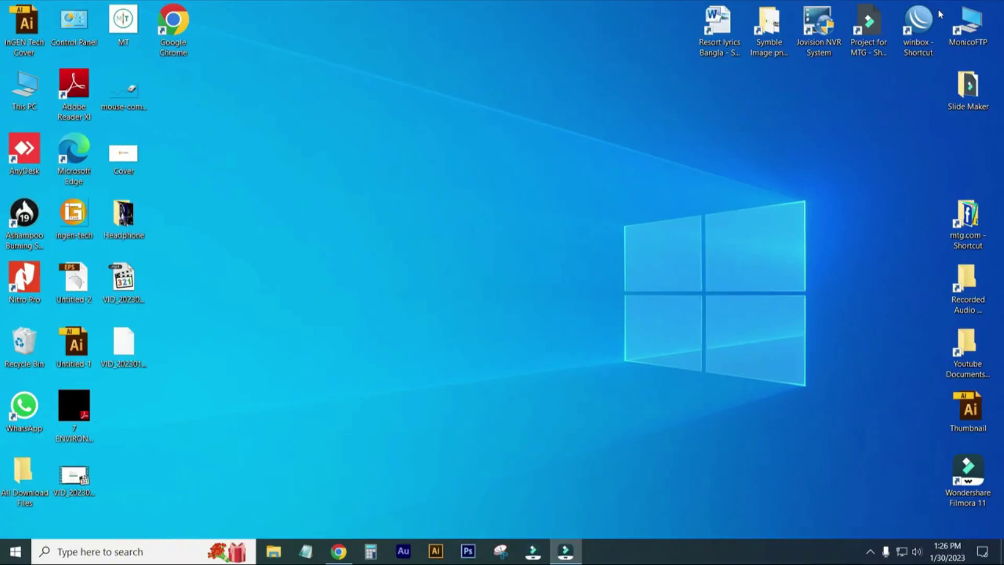
{"action": "right_click", "coordinate": [344, 99]}
{"action": "left_click", "coordinate": [378, 157]}
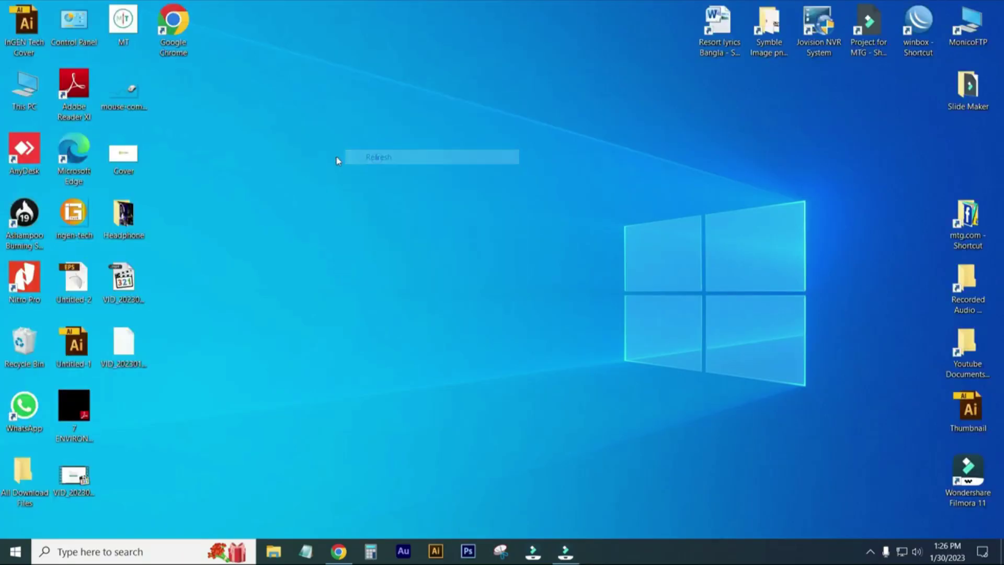
{"action": "right_click", "coordinate": [290, 136]}
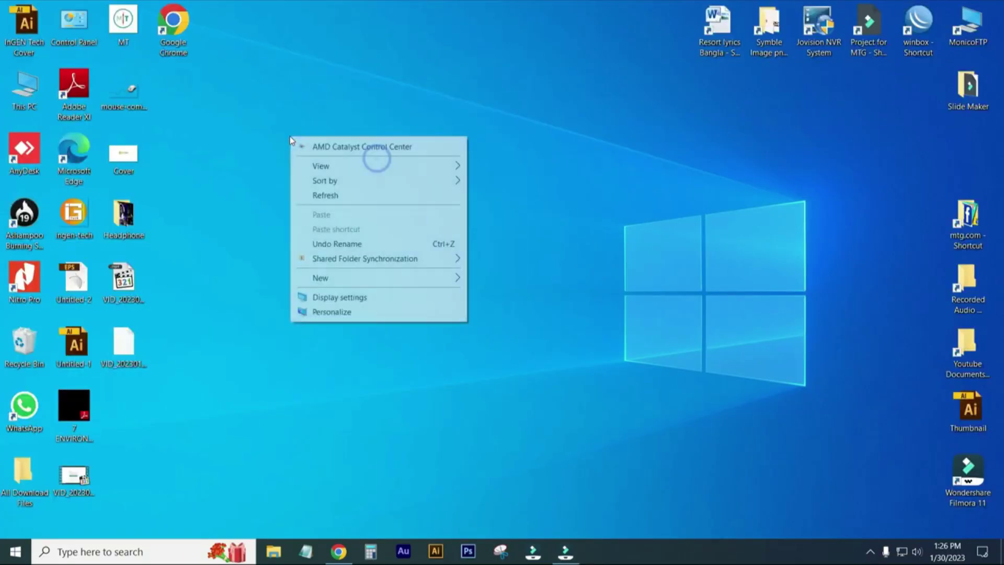
{"action": "left_click", "coordinate": [328, 196]}
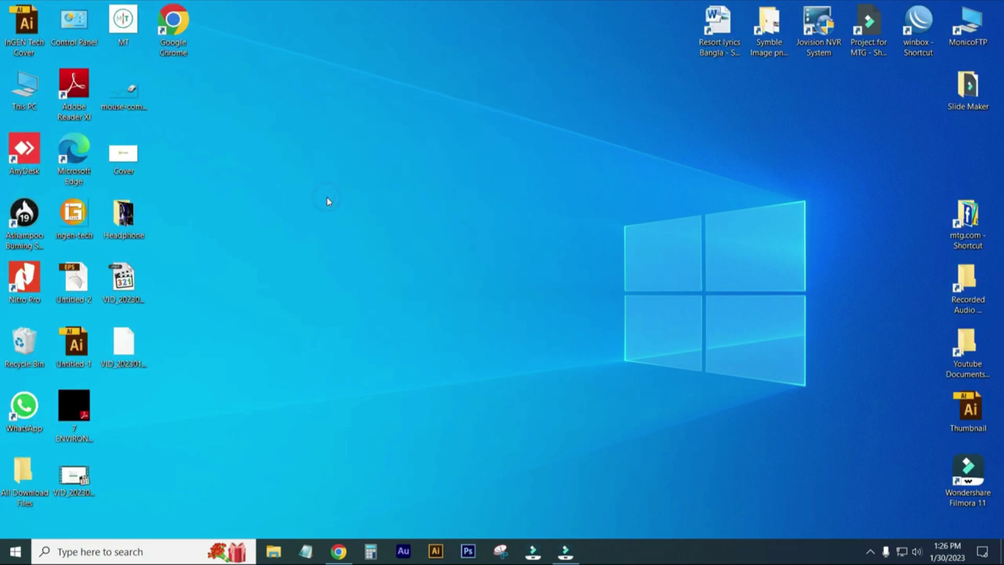